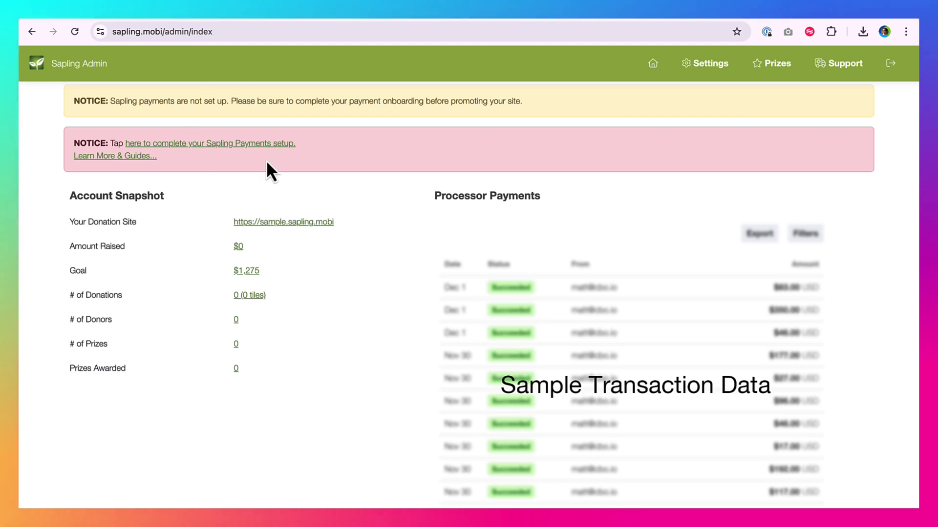
Step: Launch the Sapling Payments setup and sign in by submitting the phone number
click(205, 145)
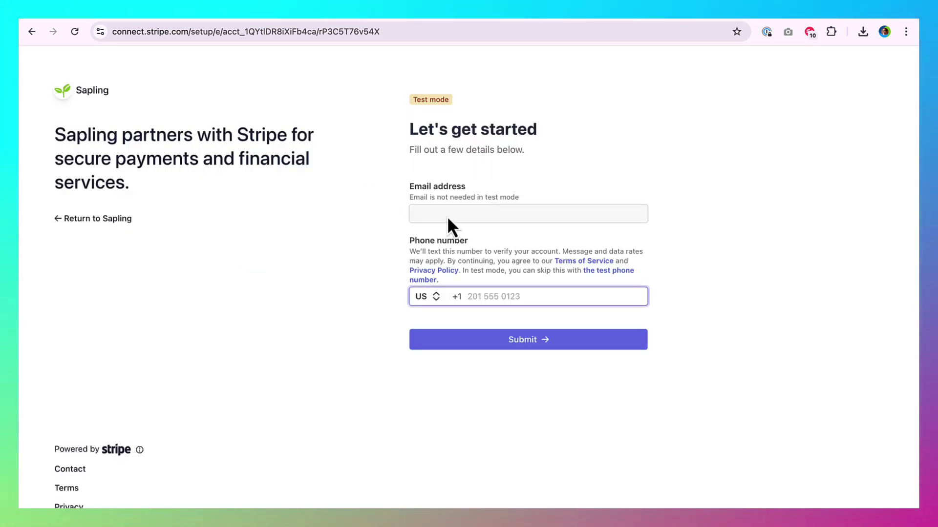
click(404, 223)
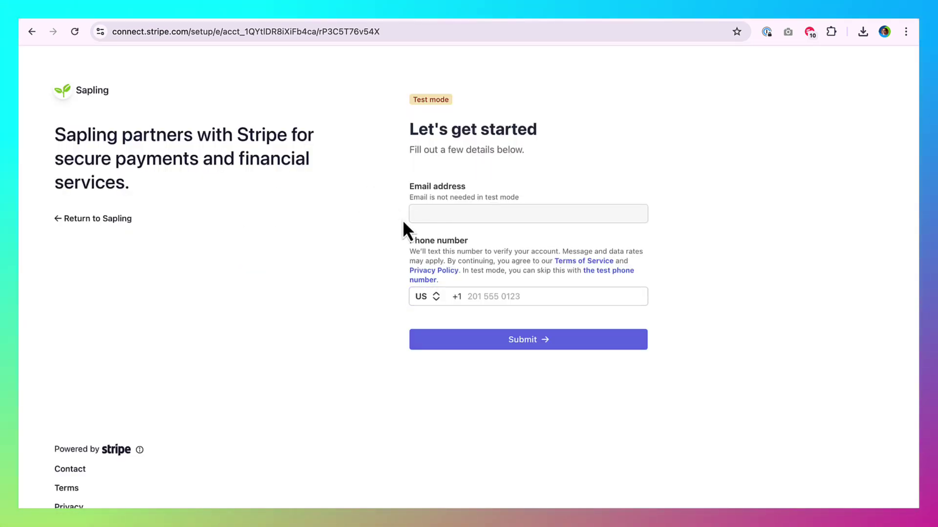
click(477, 289)
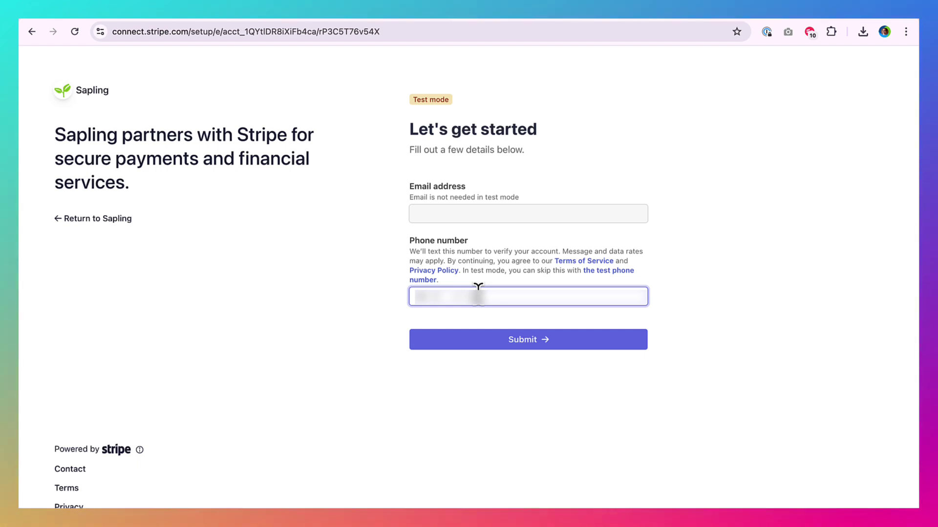
click(536, 343)
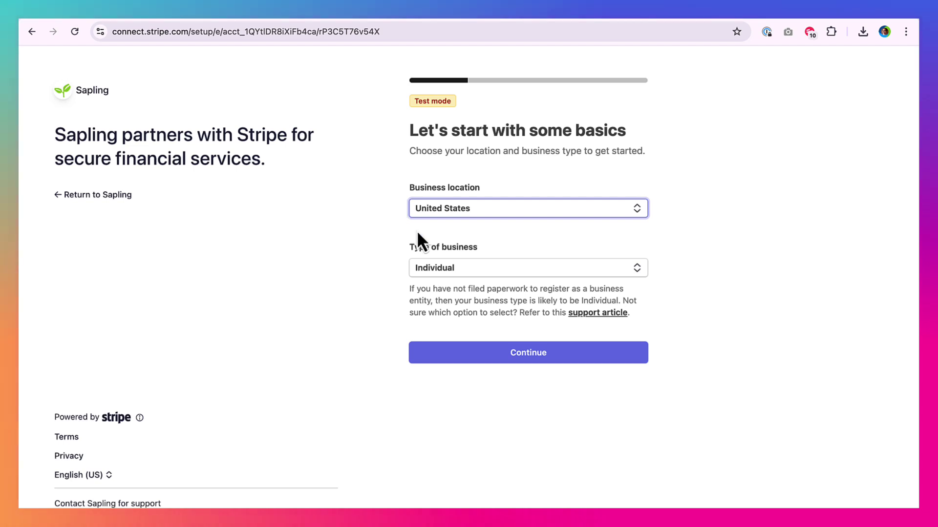
Step: Set the type of business to Nonprofit organization and continue
click(438, 266)
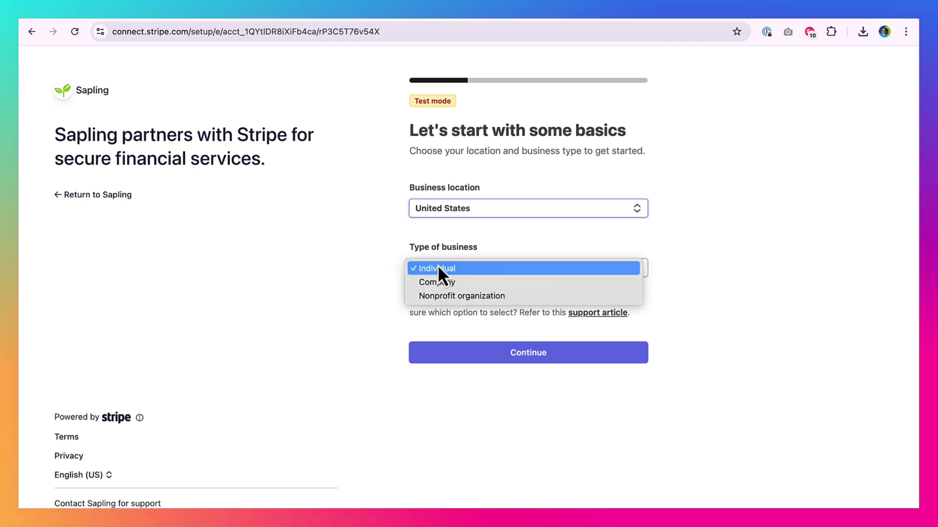
click(458, 297)
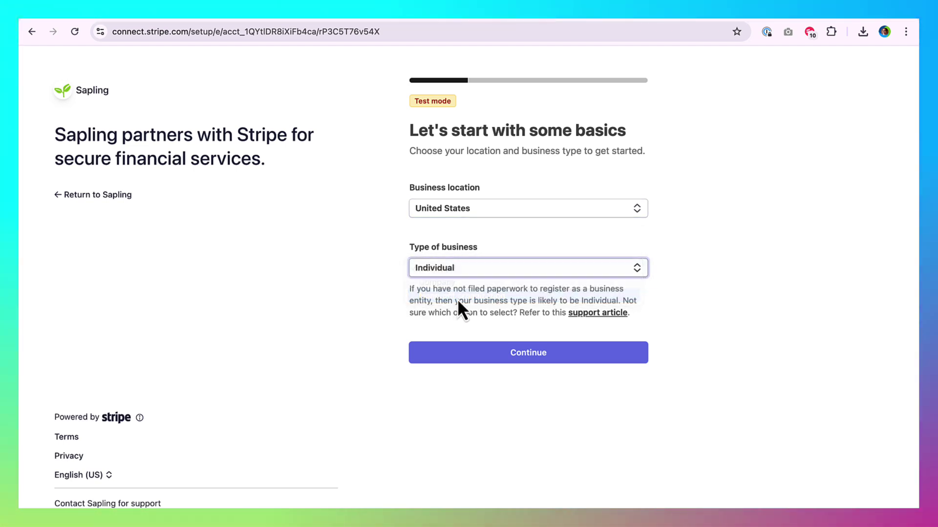
click(452, 358)
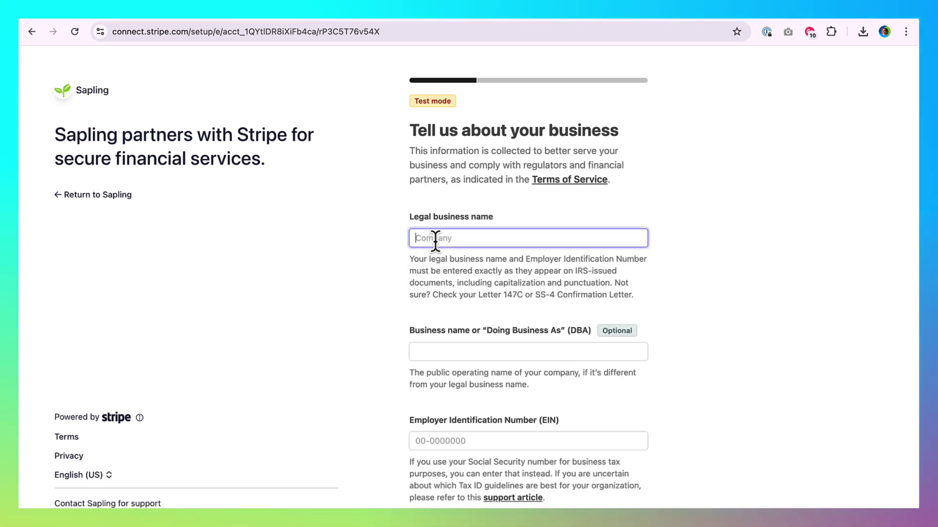
Step: Enter legal name 'Sample Organization', the EIN, and the business address from a suggestion
text(ple )
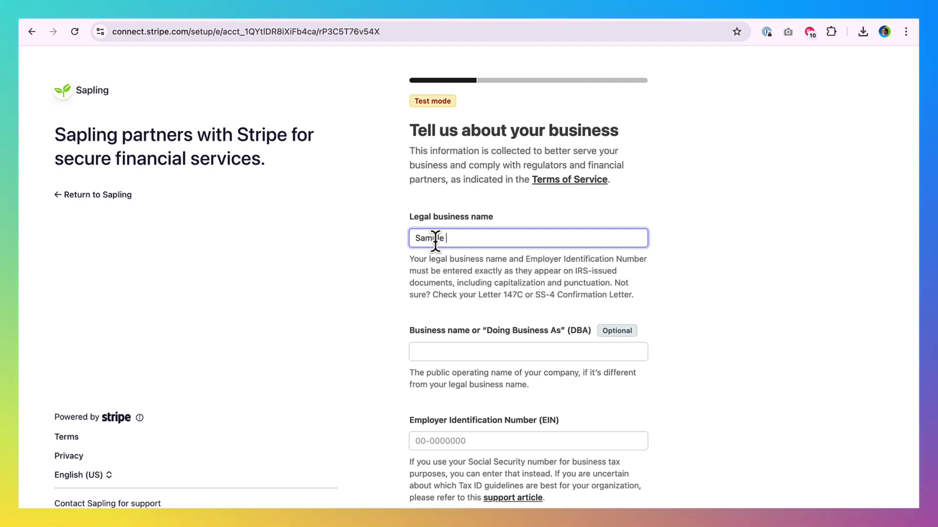
text(Organization)
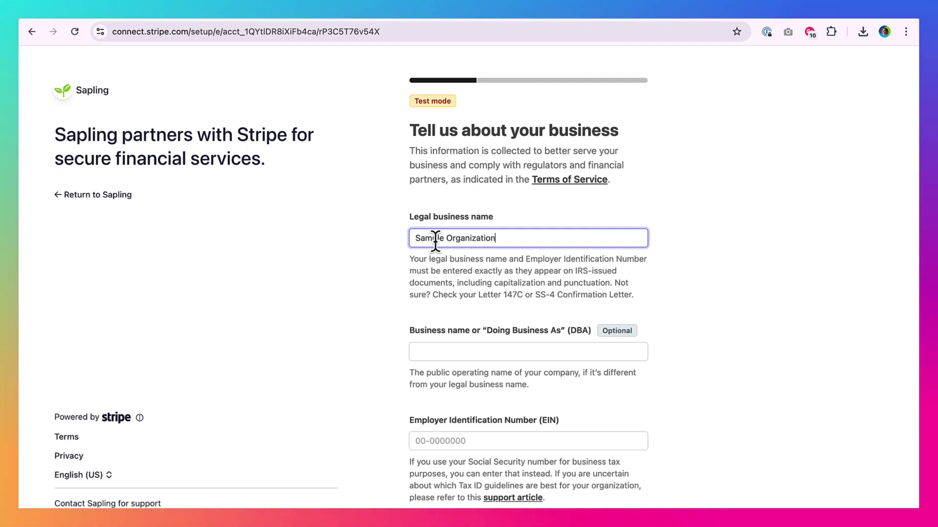
key(Tab)
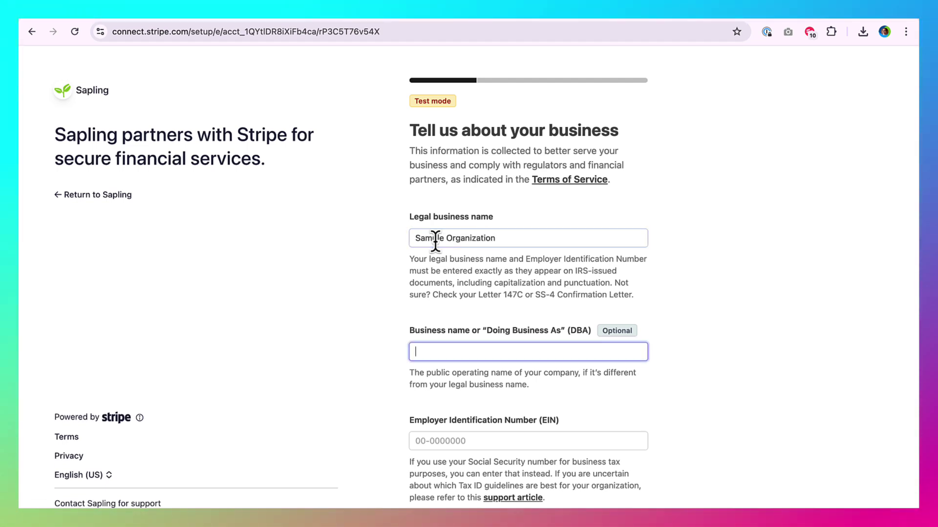
scroll(435, 241, down, 1)
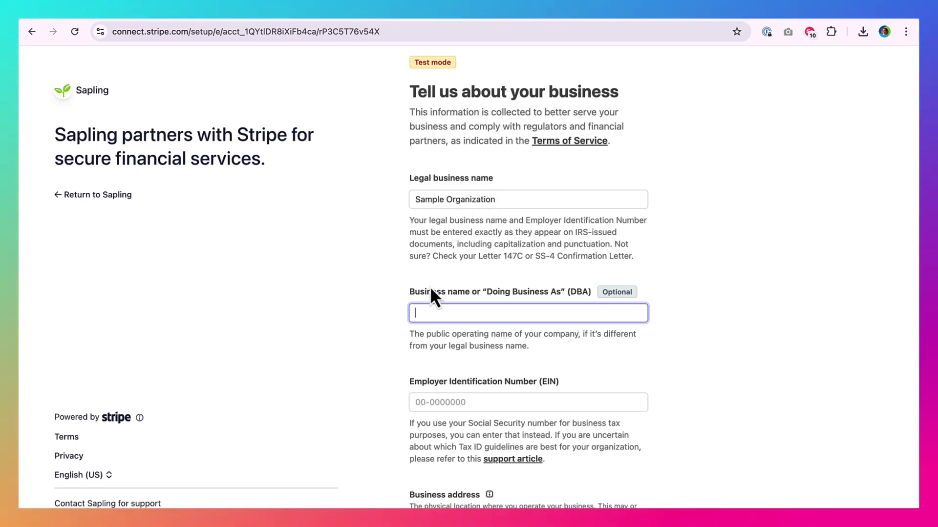
scroll(430, 286, down, 1)
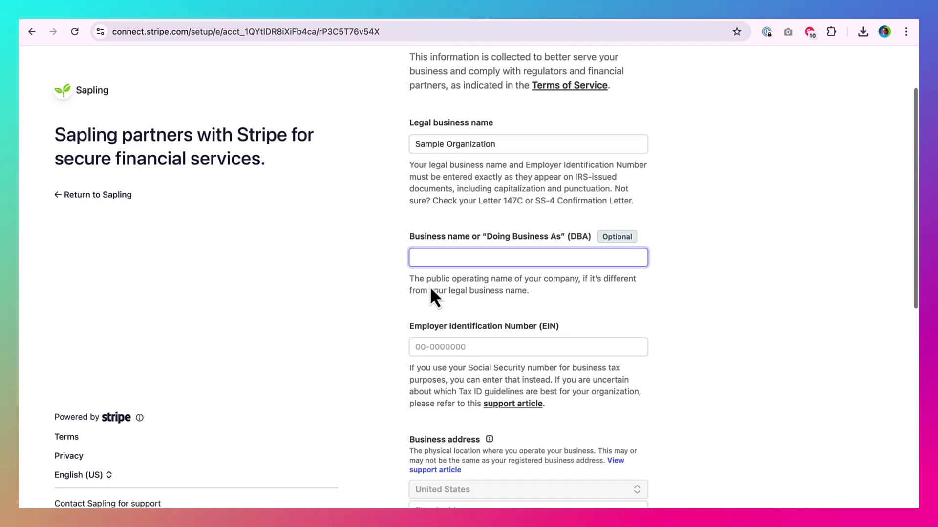
click(443, 346)
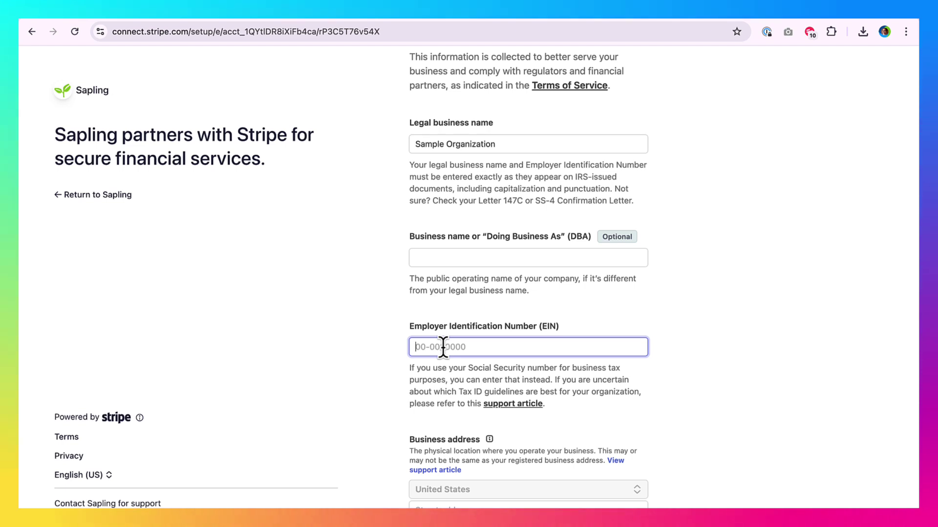
text(00-00)
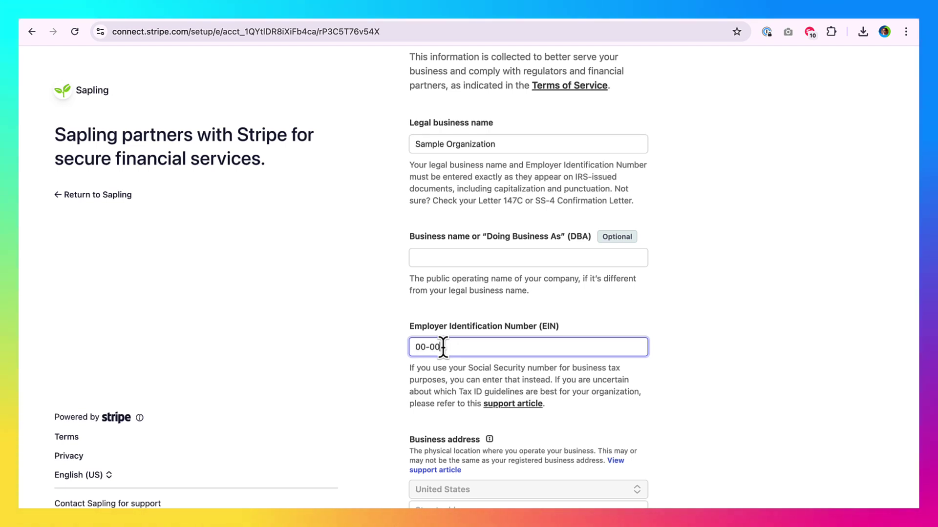
text(00000)
scroll(446, 337, down, 2)
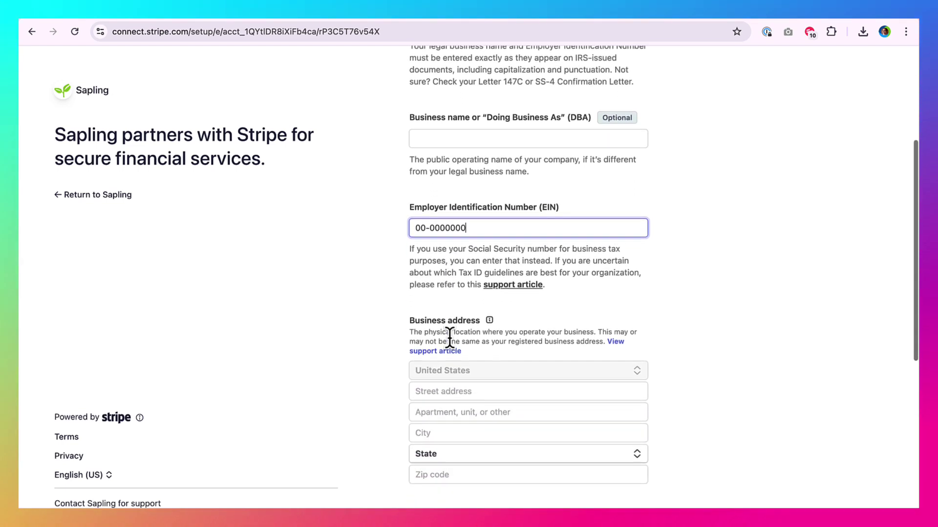
click(432, 384)
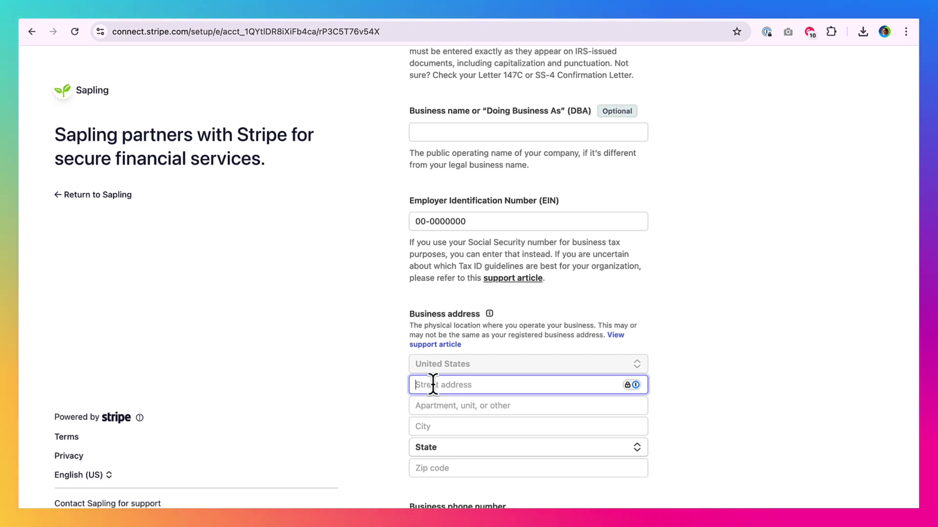
text(800)
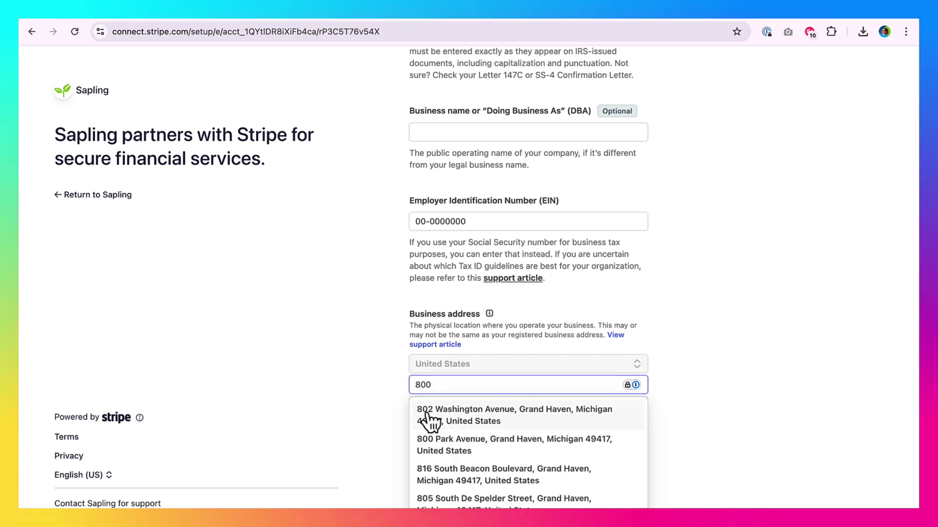
click(429, 415)
scroll(366, 451, down, 3)
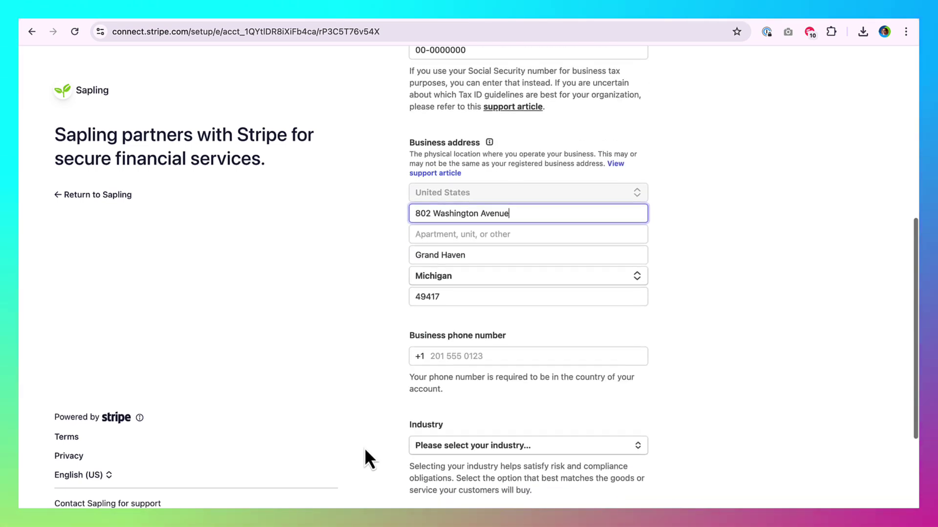
click(460, 356)
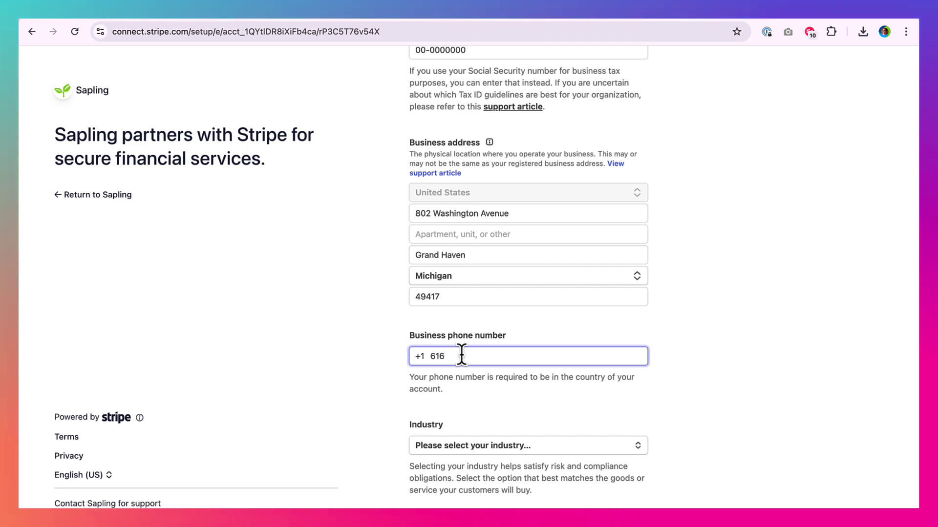
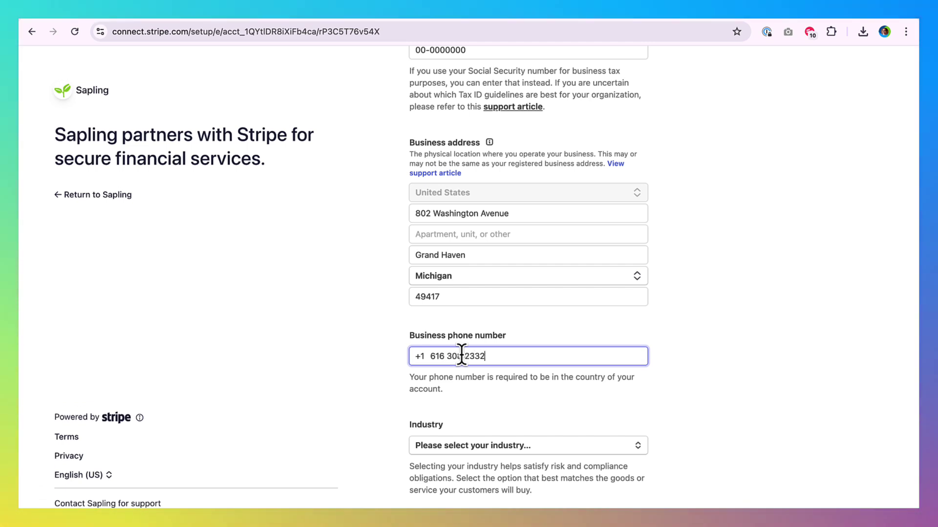
scroll(455, 400, down, 3)
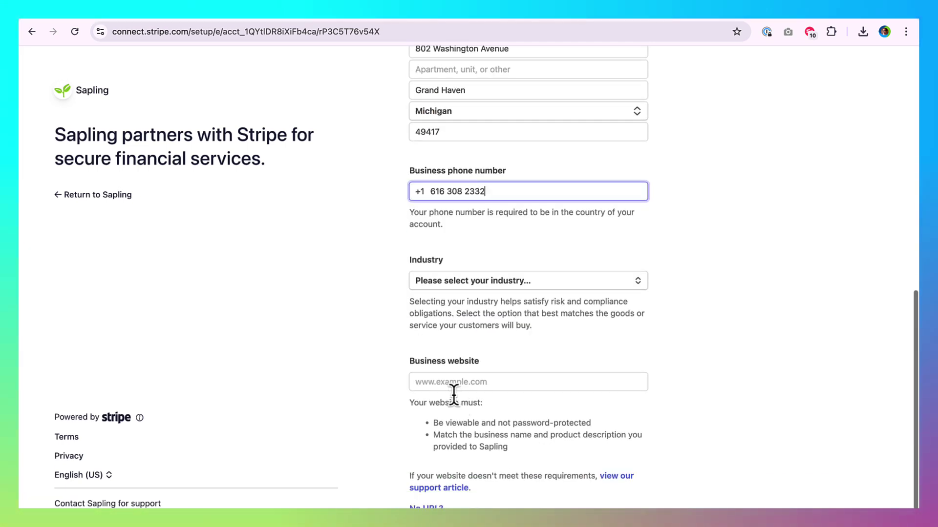
click(467, 285)
text(nonpro)
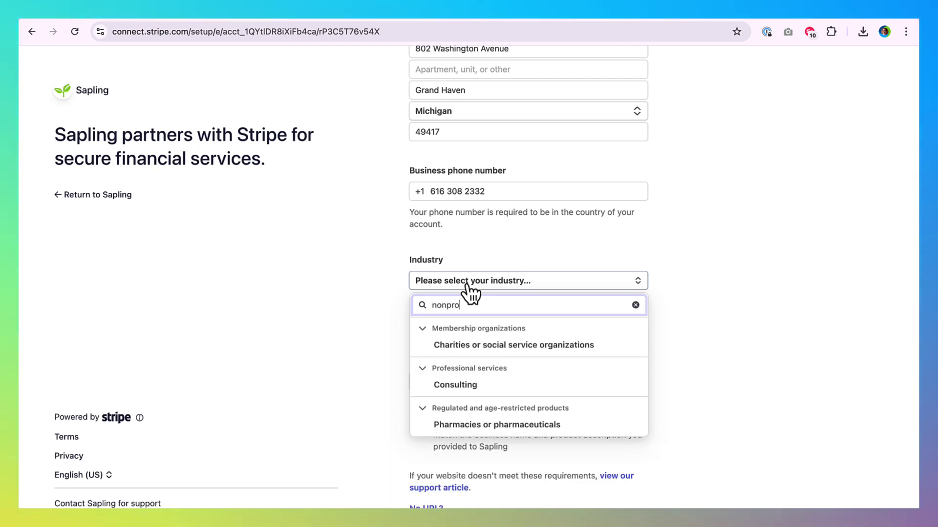
click(464, 346)
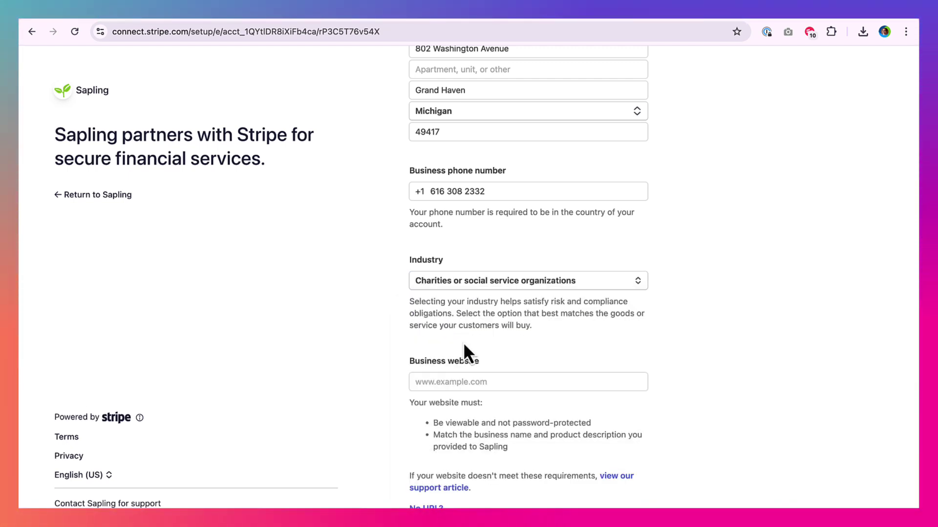
click(445, 381)
text(www.cnn.com)
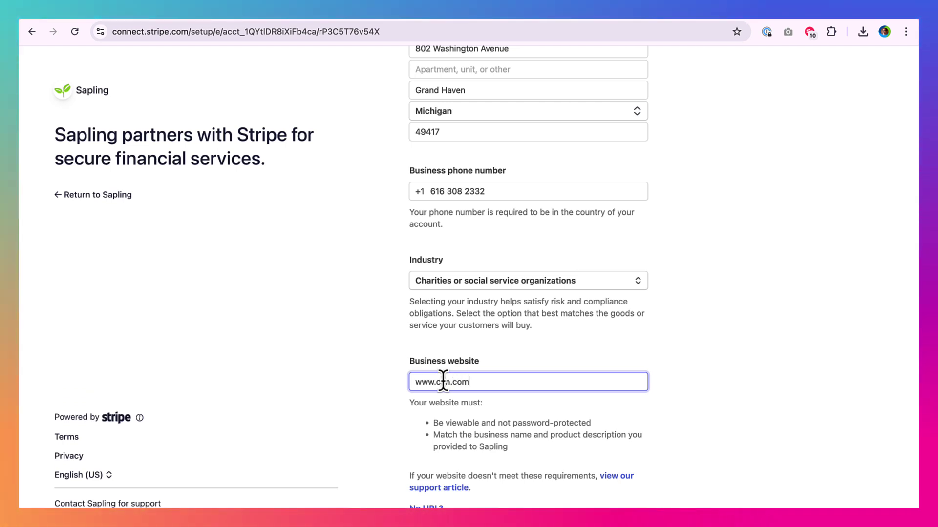
click(386, 411)
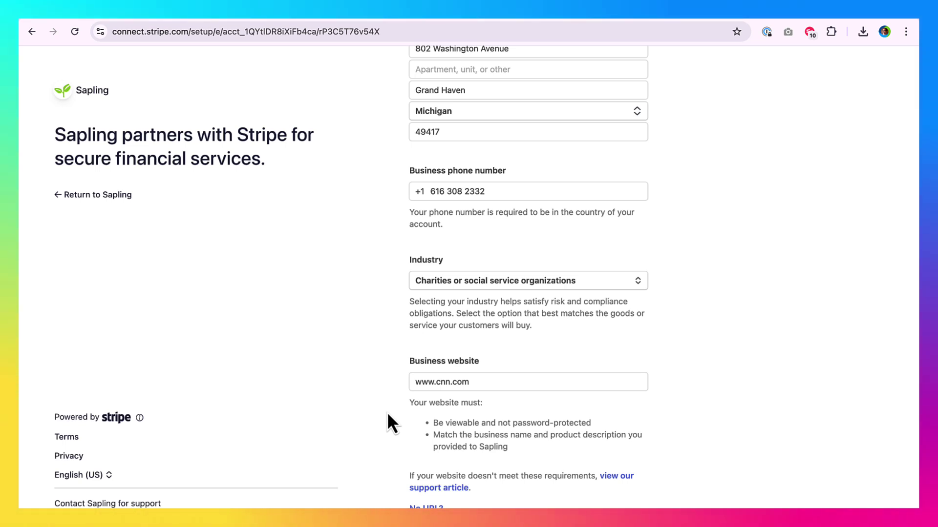
scroll(381, 430, down, 3)
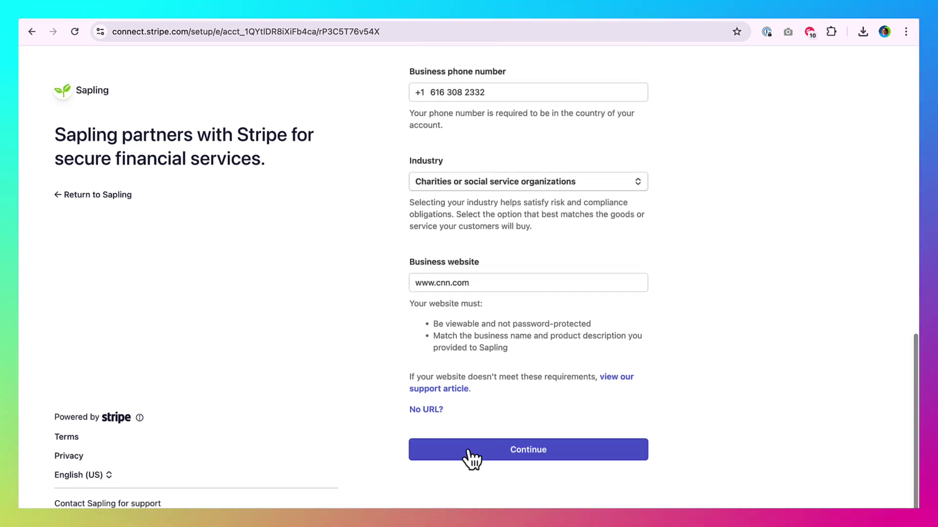
Step: Submit business details, then enter the representative's name, job title Founder and date of birth
click(484, 455)
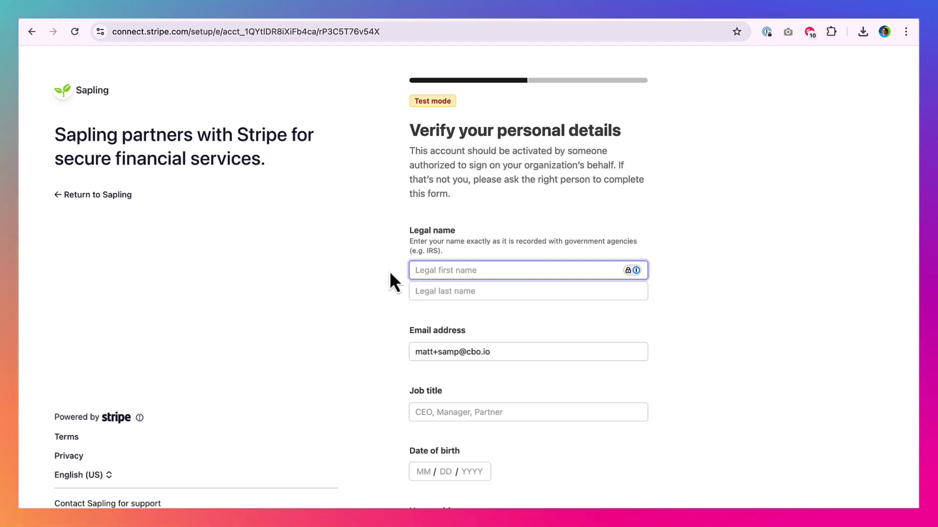
key(Tab)
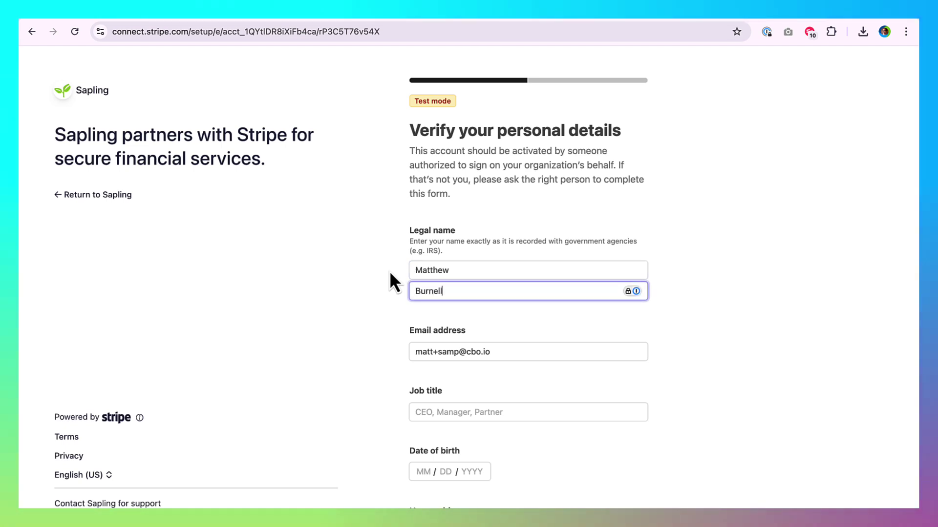
key(Tab)
key(Tab)
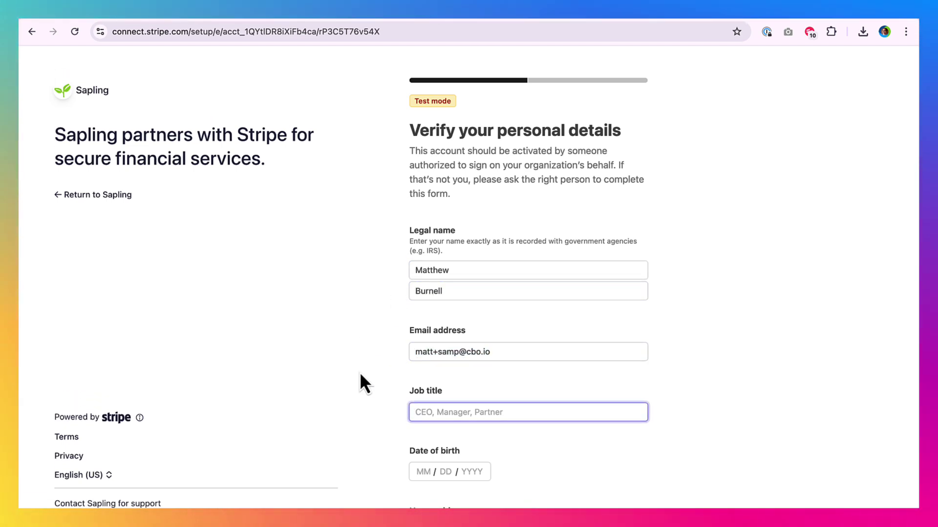
scroll(404, 401, down, 2)
text(Fou)
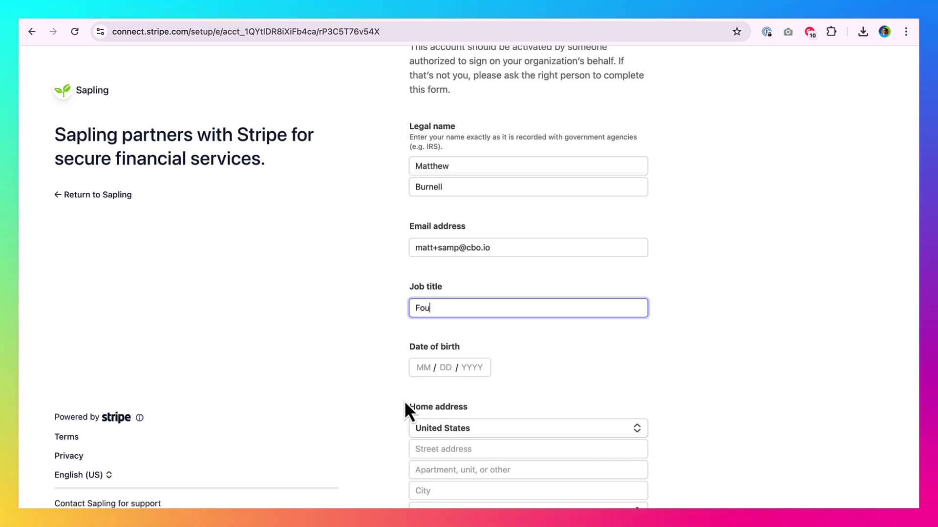
text(nder)
key(Tab)
text(04 / )
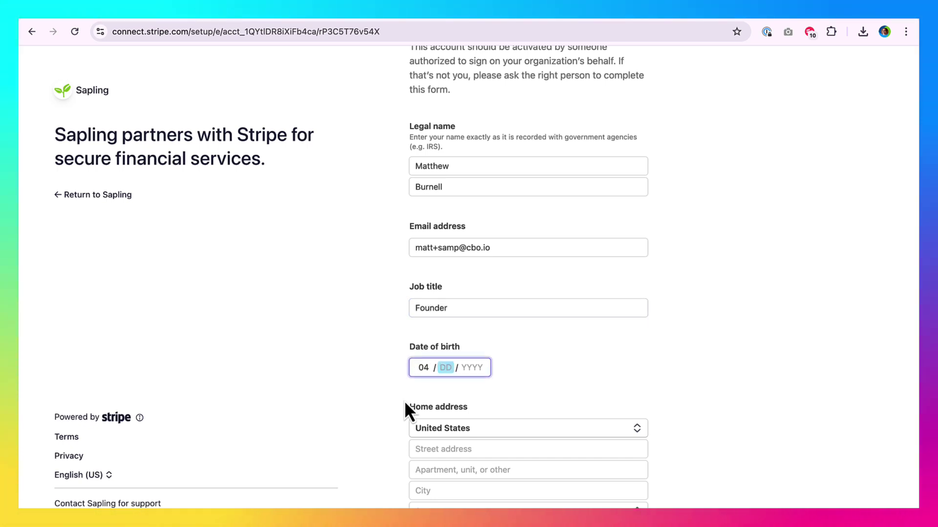
text(27 / 1977)
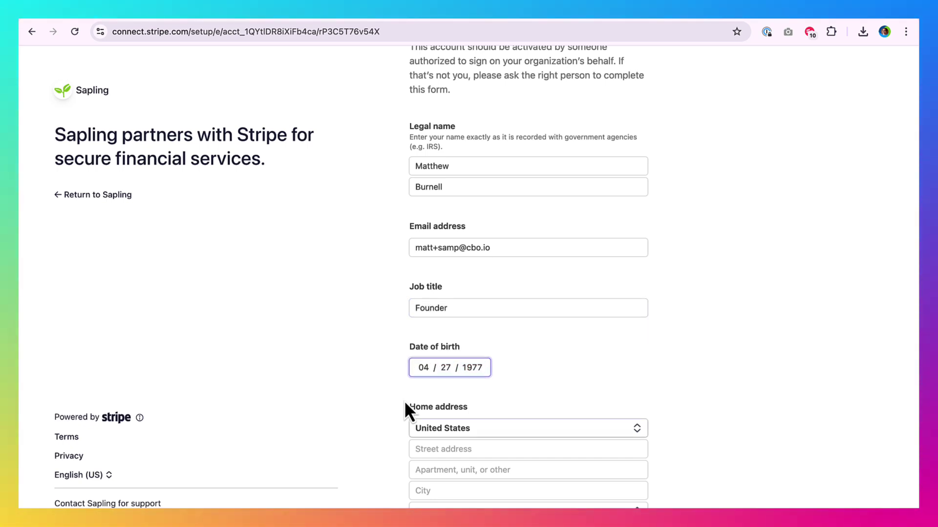
Step: Fill in the representative's home address from a suggestion and their phone number
key(Tab)
key(Tab)
text(80)
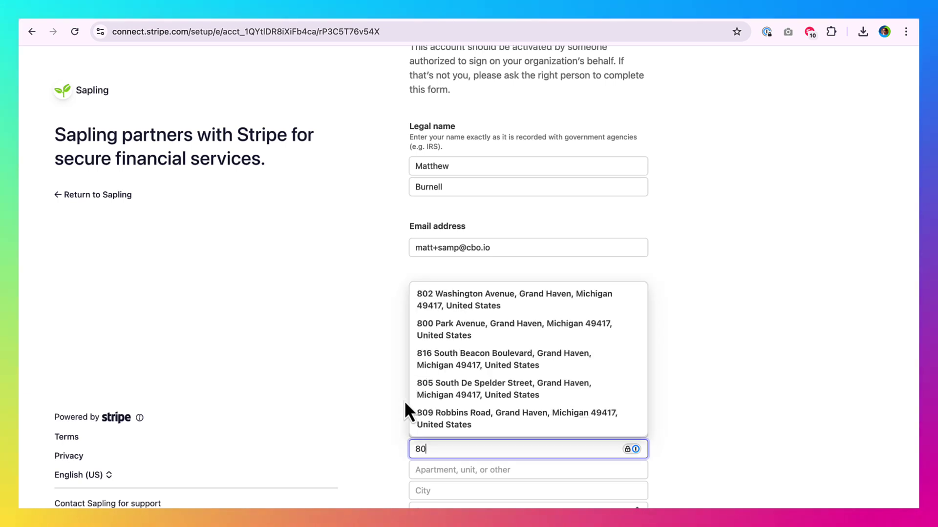
click(416, 391)
scroll(390, 428, down, 3)
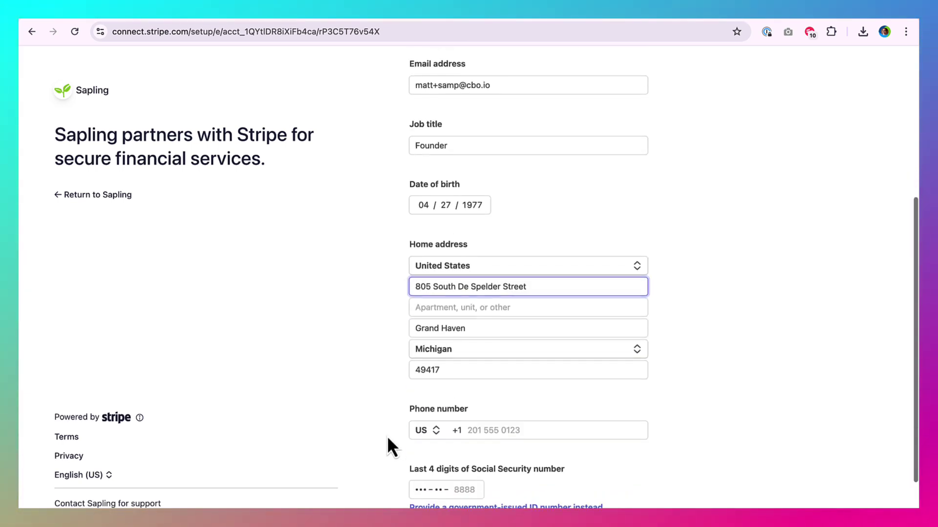
scroll(387, 436, down, 2)
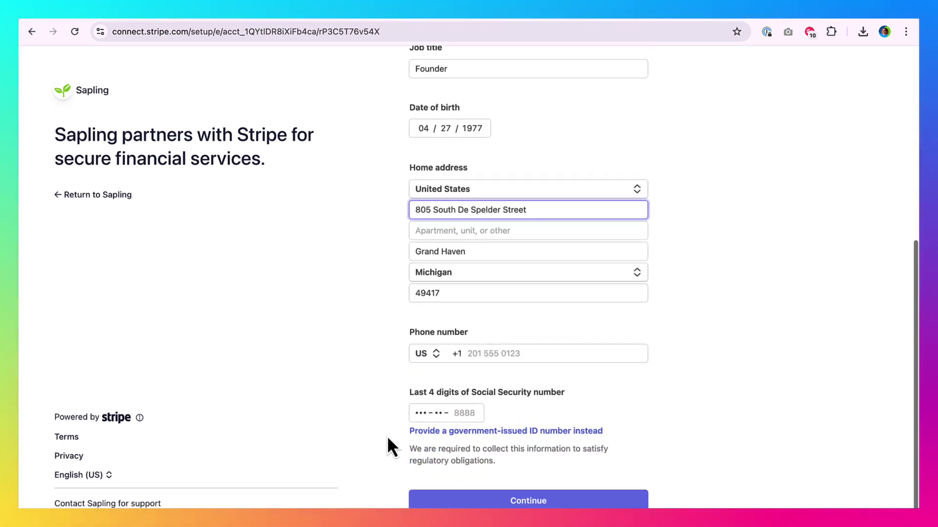
click(502, 354)
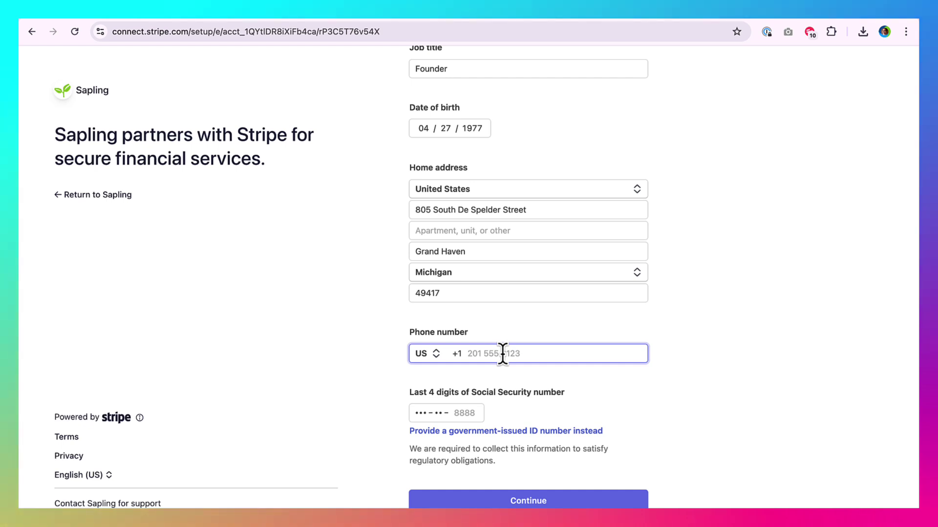
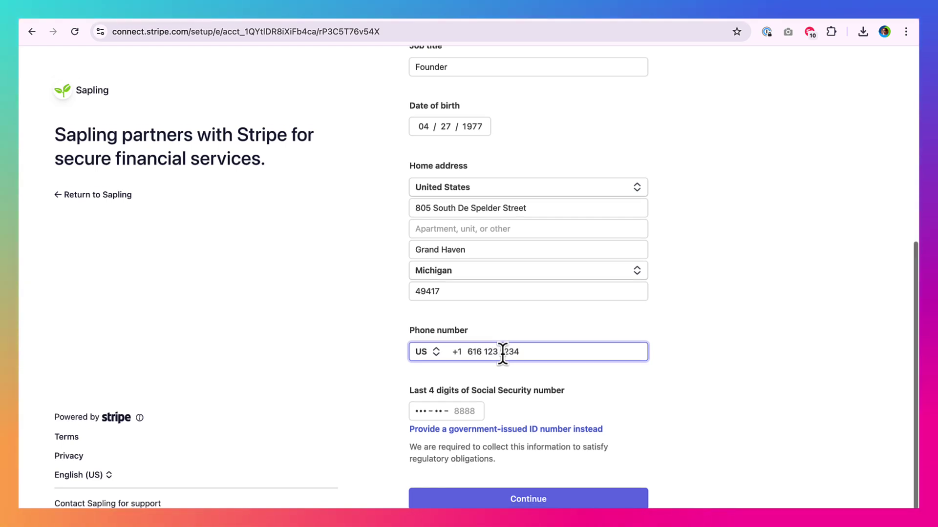
scroll(502, 354, down, 1)
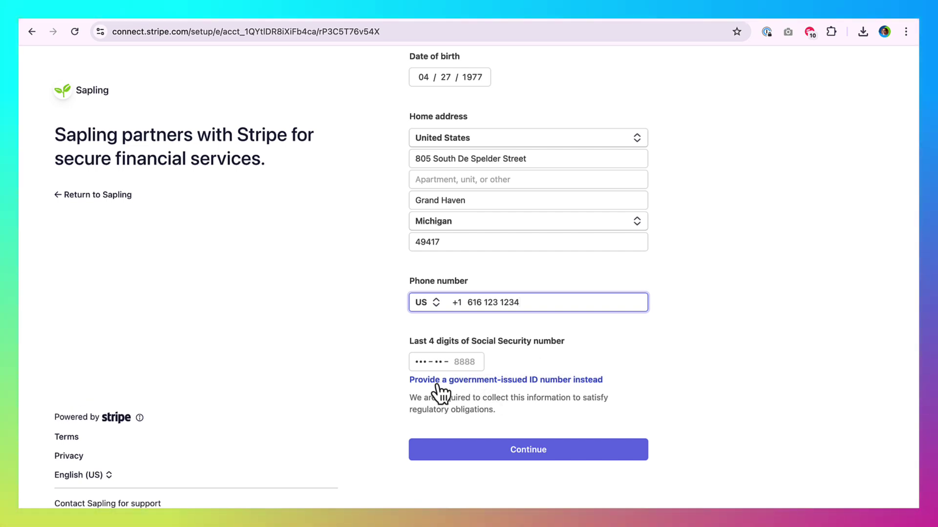
Step: Switch to entering the representative's full Social Security number, then continue
click(536, 381)
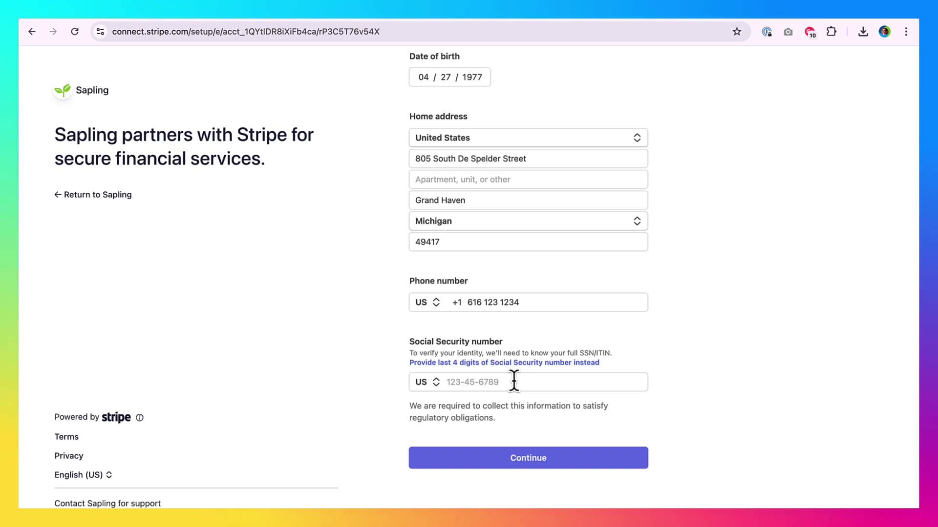
click(515, 382)
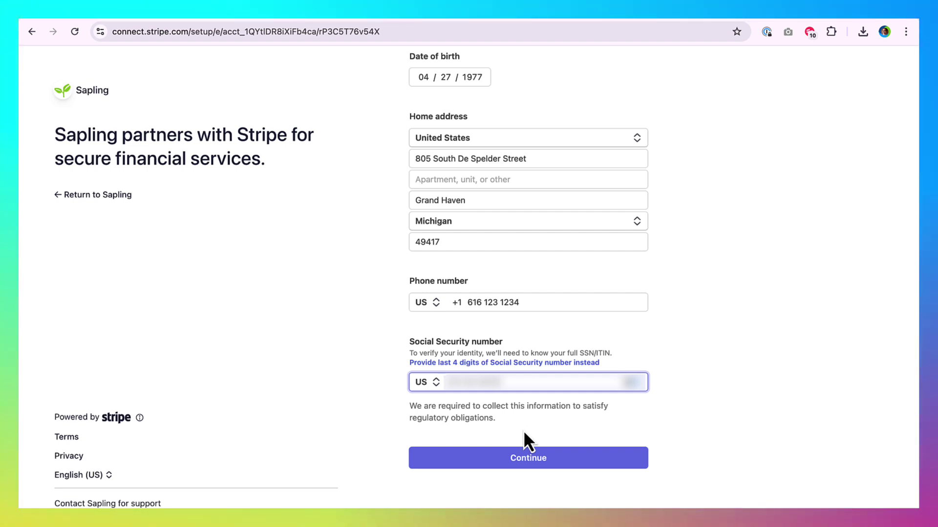
click(522, 462)
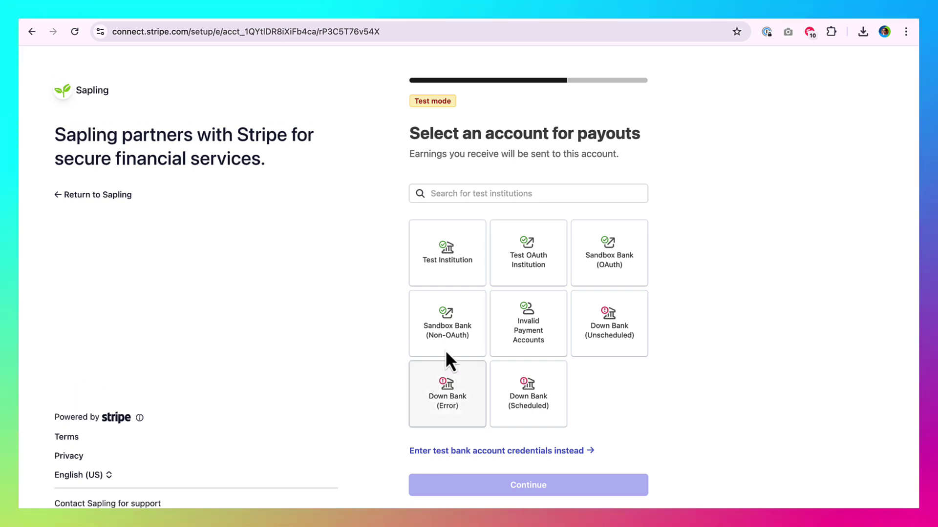
Step: Choose Test Institution, agree, and deselect every account except Success
click(444, 271)
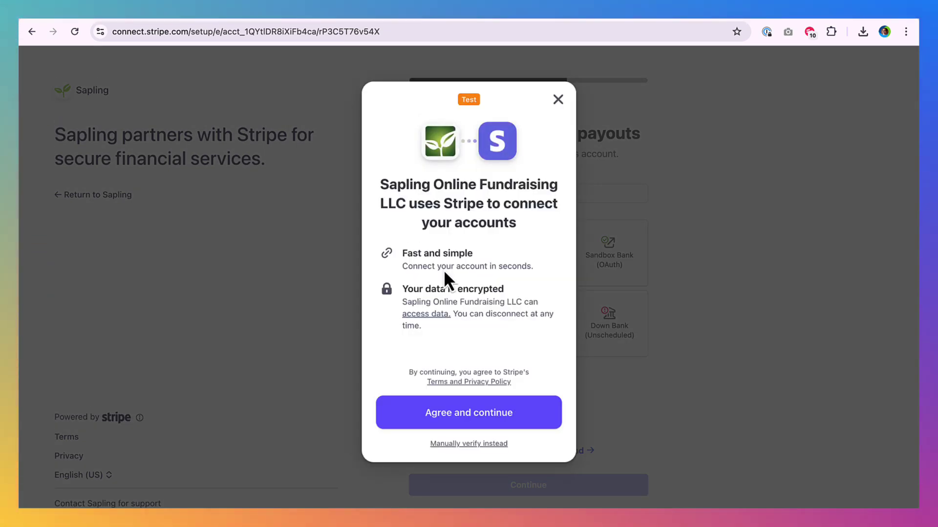
click(432, 412)
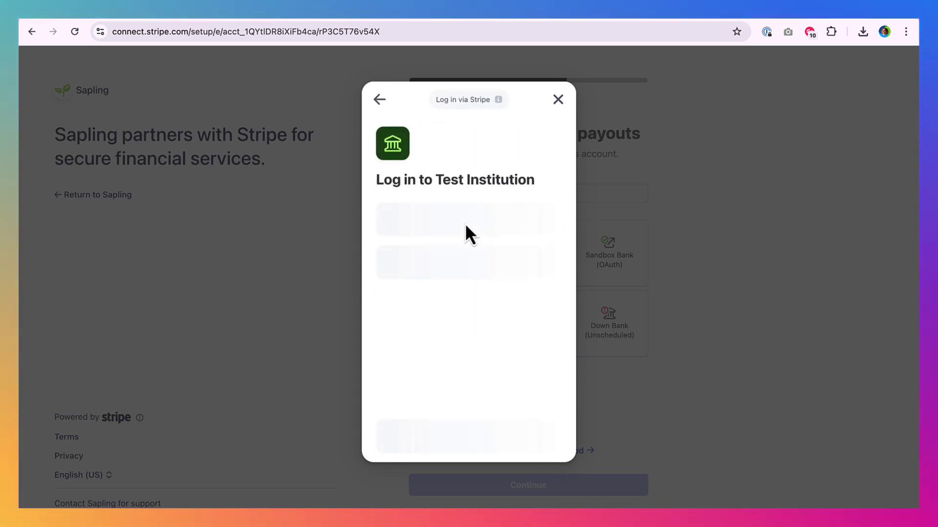
click(464, 283)
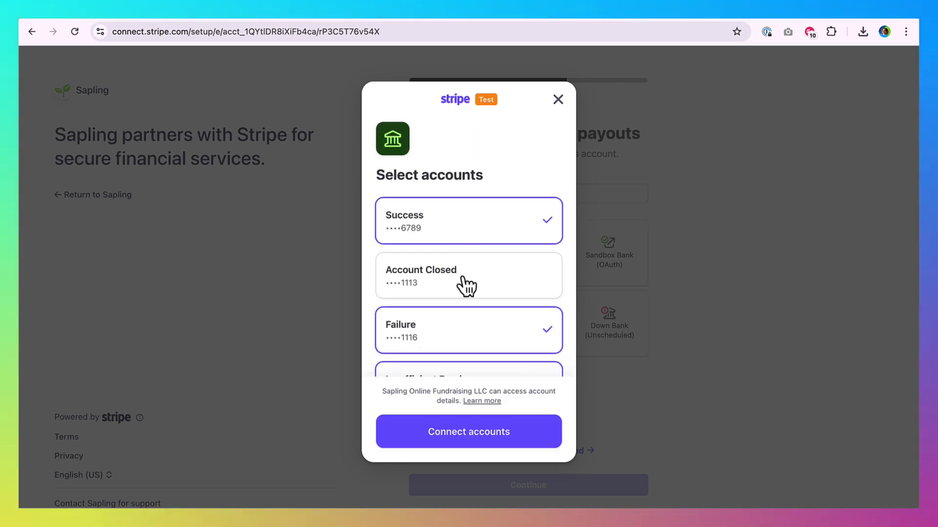
click(444, 330)
scroll(444, 331, down, 3)
click(452, 247)
click(448, 298)
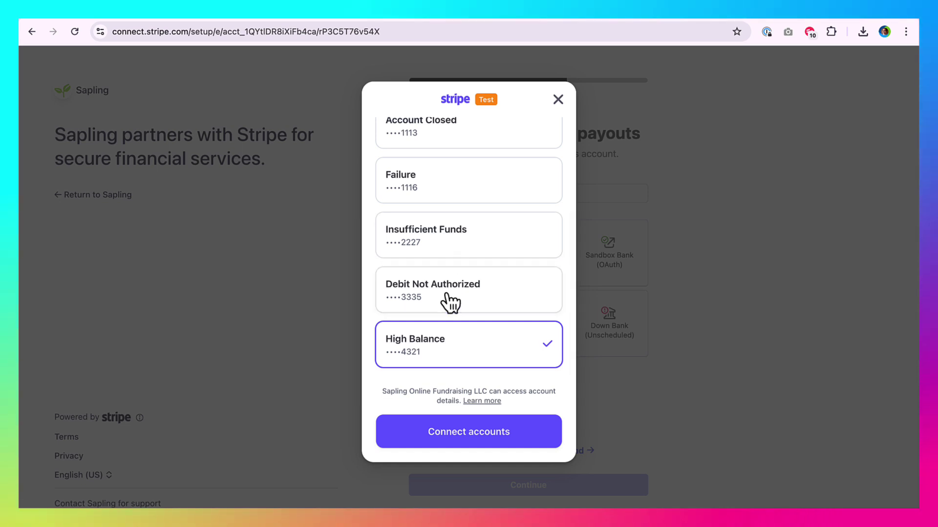
click(449, 340)
scroll(447, 337, up, 3)
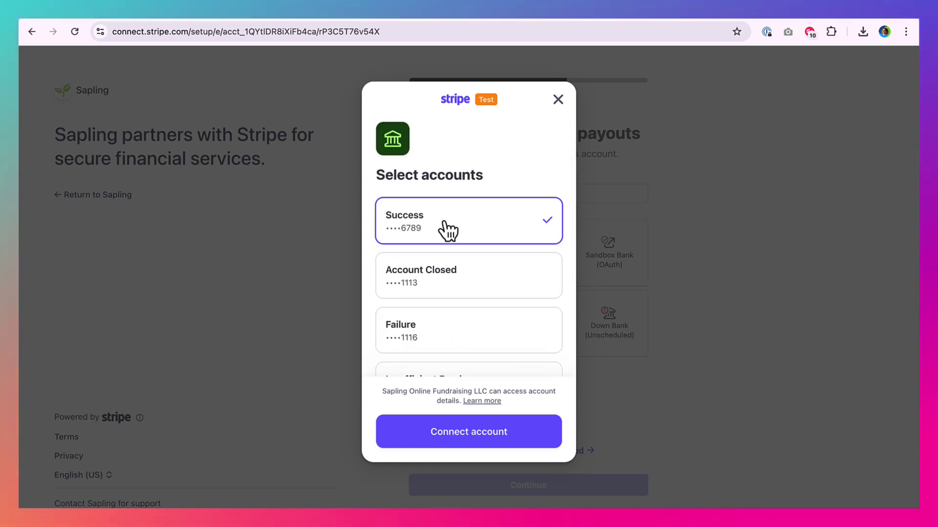
Step: Connect the Success account, skip saving it with Link, and finish linking
click(459, 432)
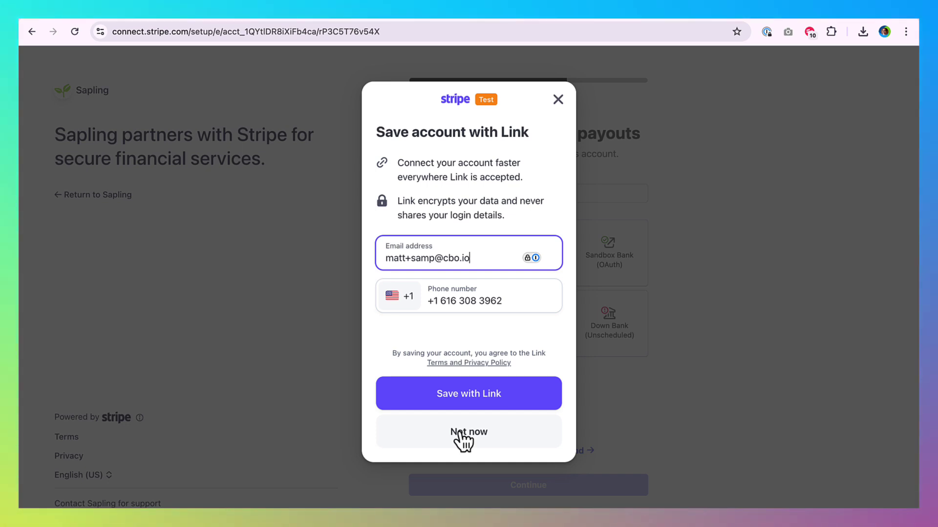
click(462, 435)
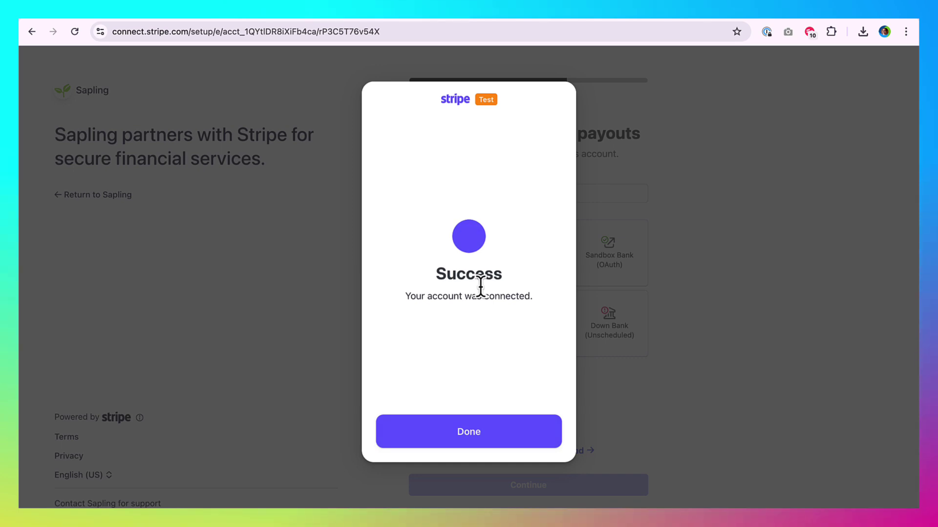
click(468, 433)
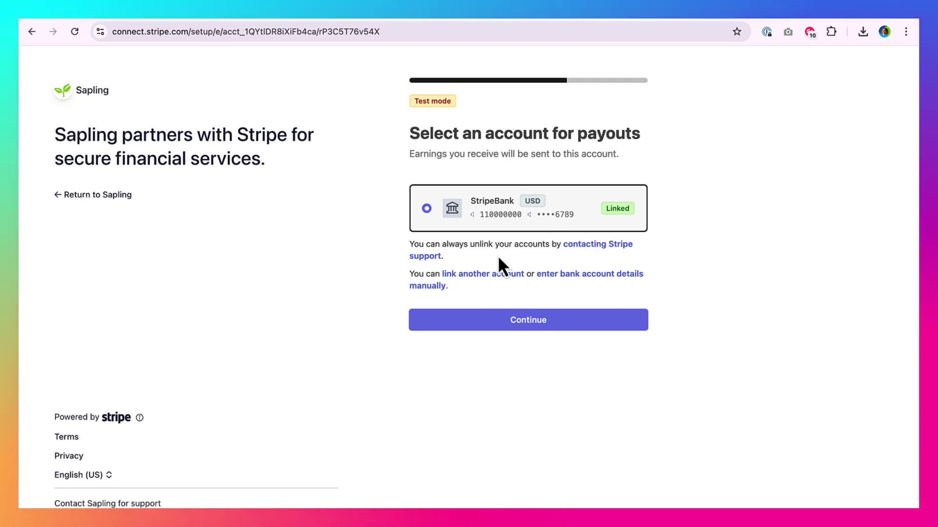
Step: Continue past payouts and scroll through the Review and submit summary
click(493, 325)
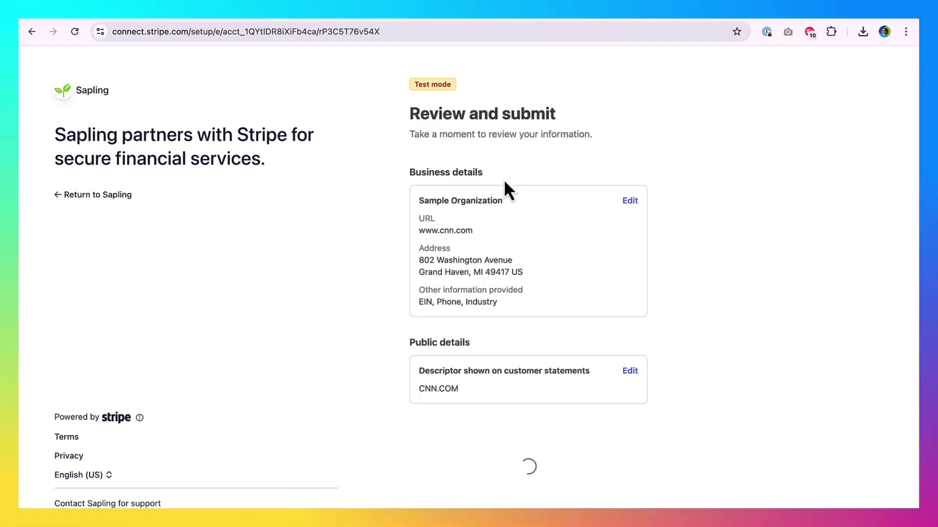
scroll(567, 177, down, 2)
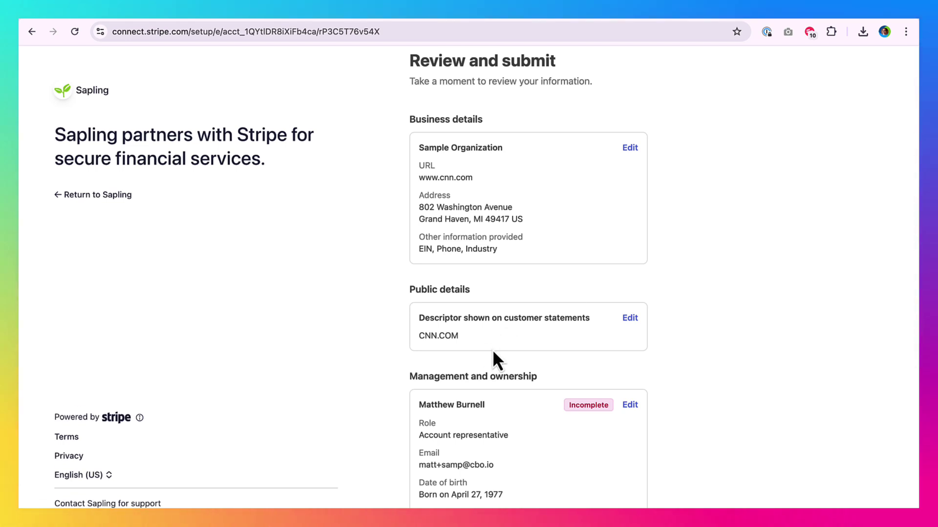
scroll(502, 354, down, 5)
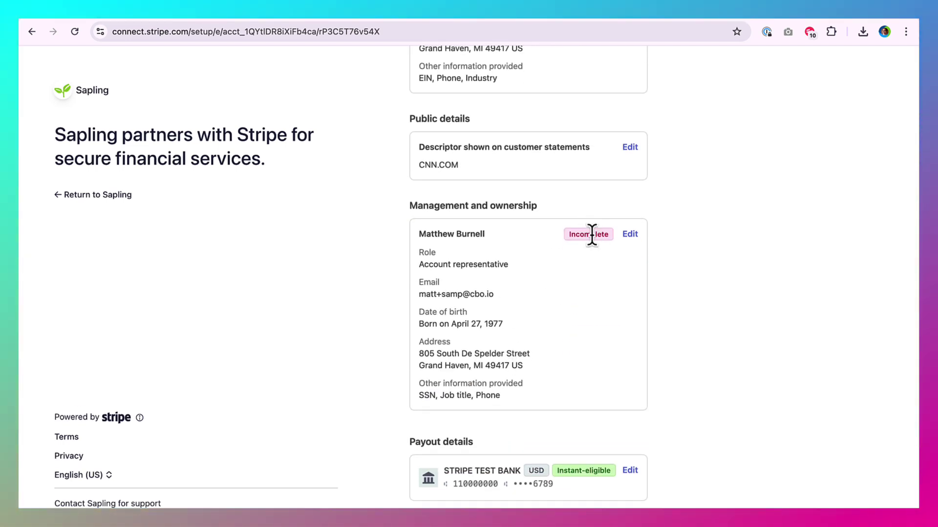
scroll(537, 305, down, 2)
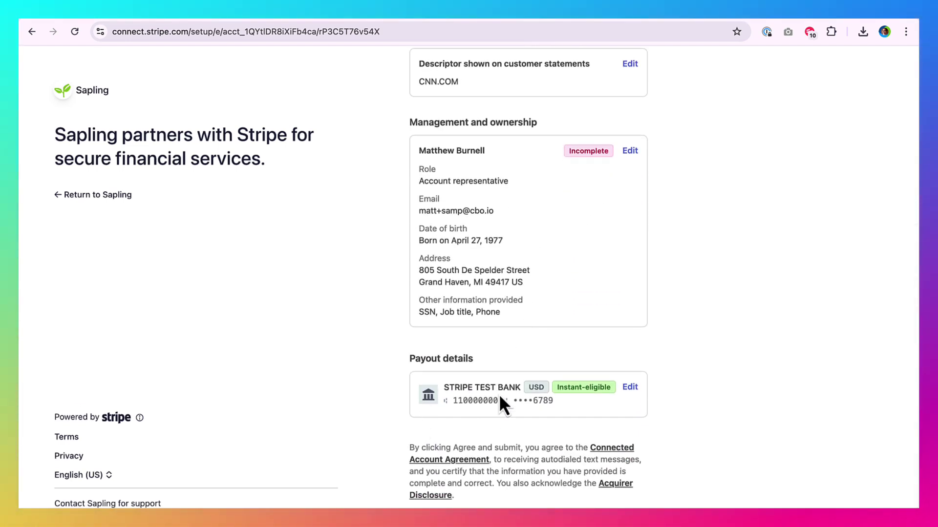
scroll(500, 397, up, 2)
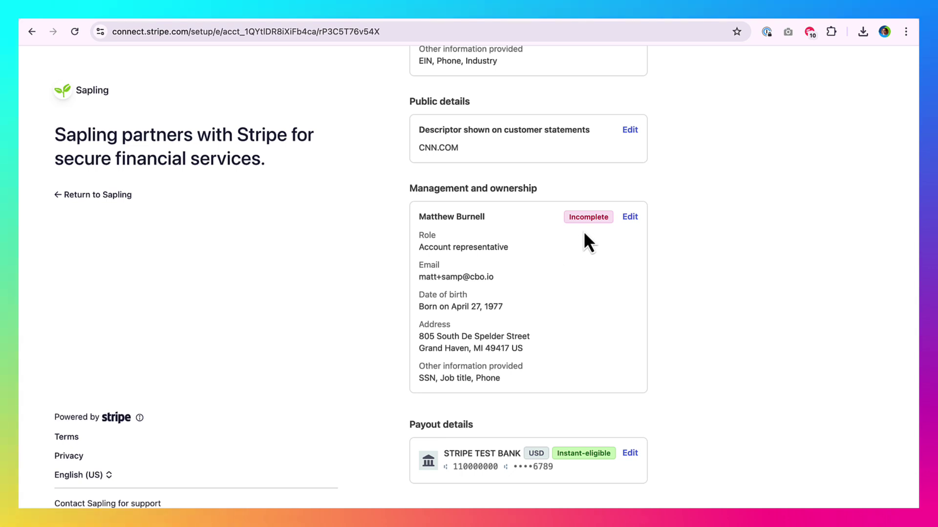
Step: Edit the representative's details and attach a Stripe test identity document
click(628, 217)
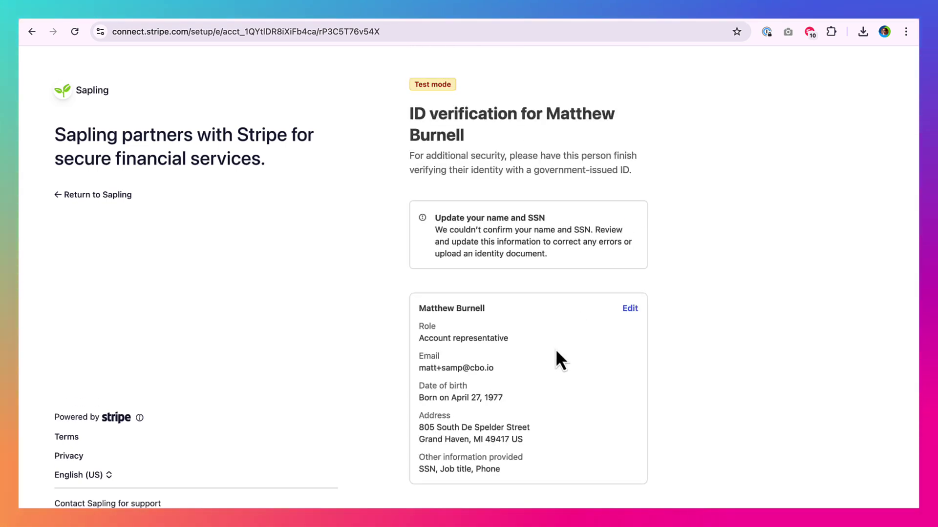
scroll(554, 369, down, 3)
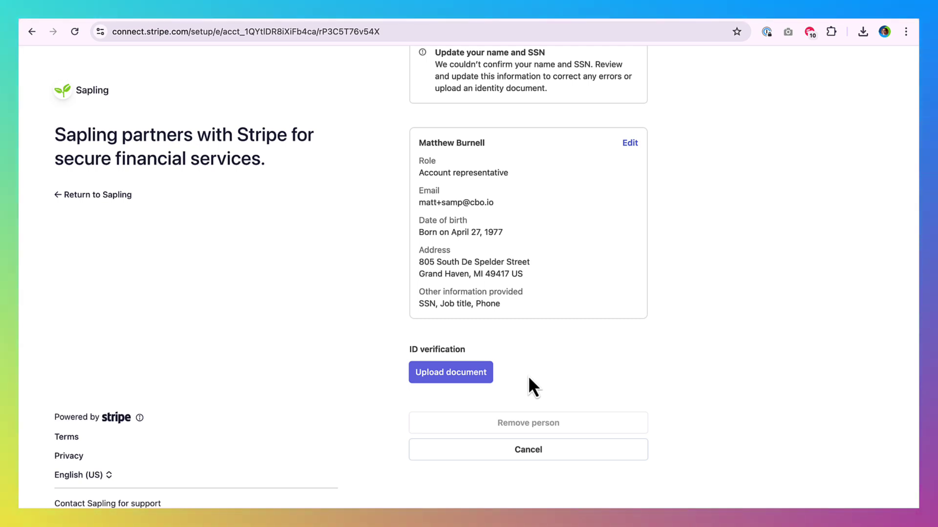
click(470, 374)
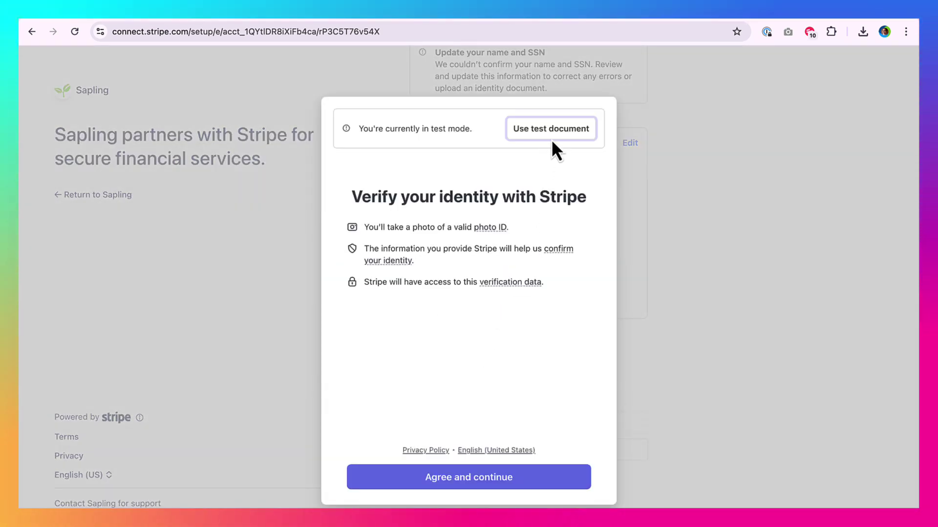
click(555, 138)
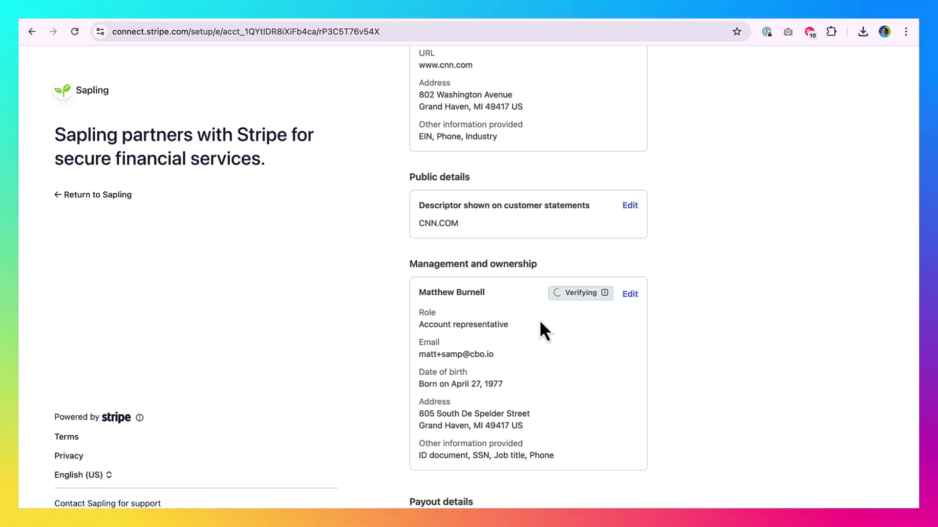
Step: Agree to the terms and submit the form despite pending verification
scroll(541, 361, down, 3)
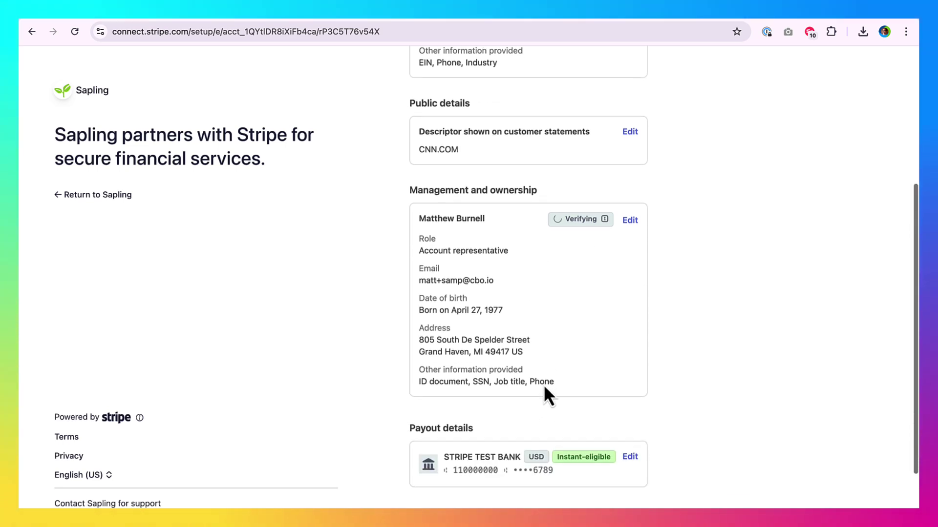
scroll(583, 262, down, 5)
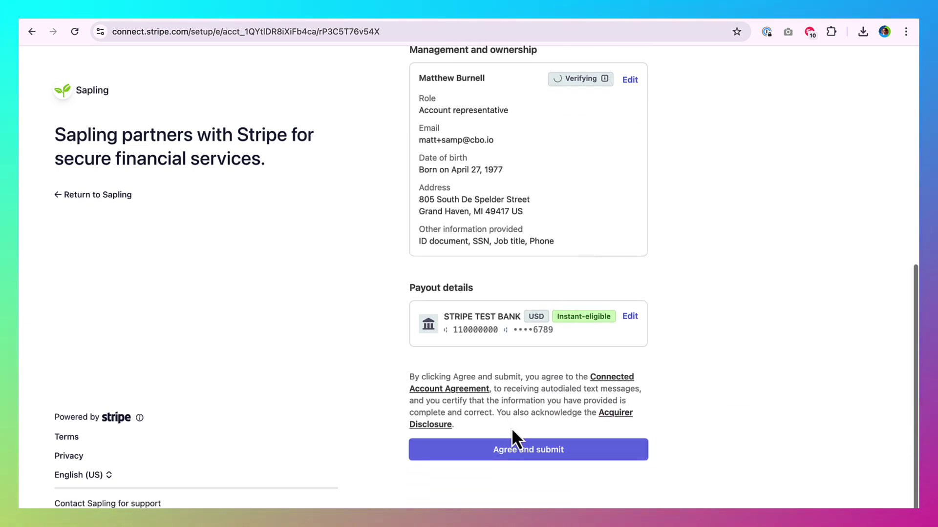
click(514, 449)
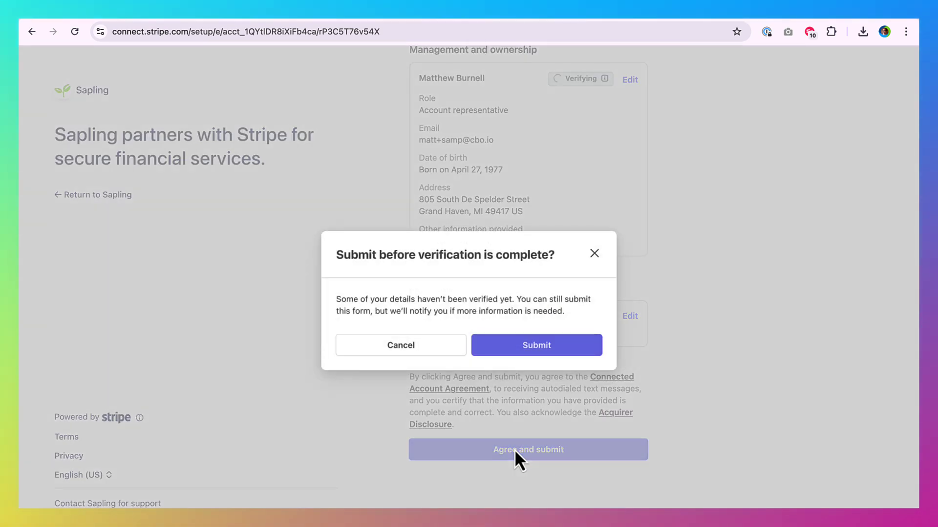
click(536, 346)
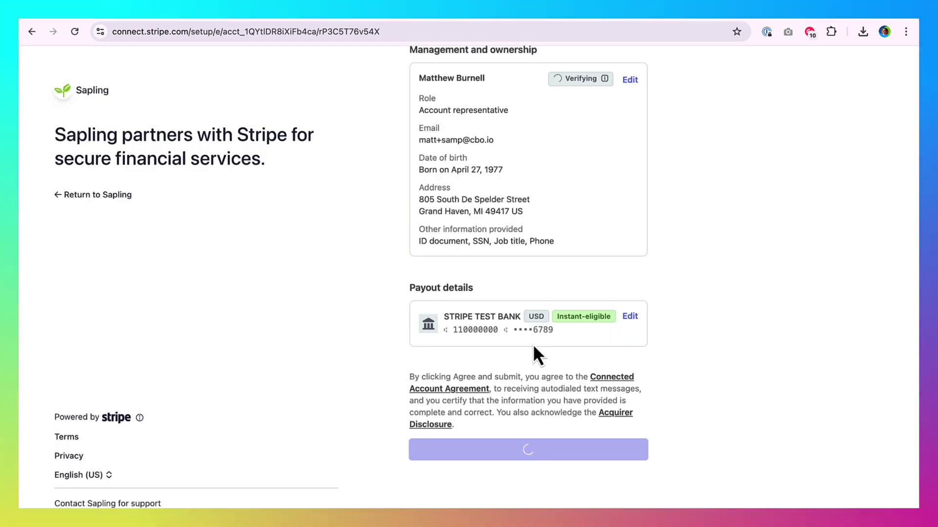